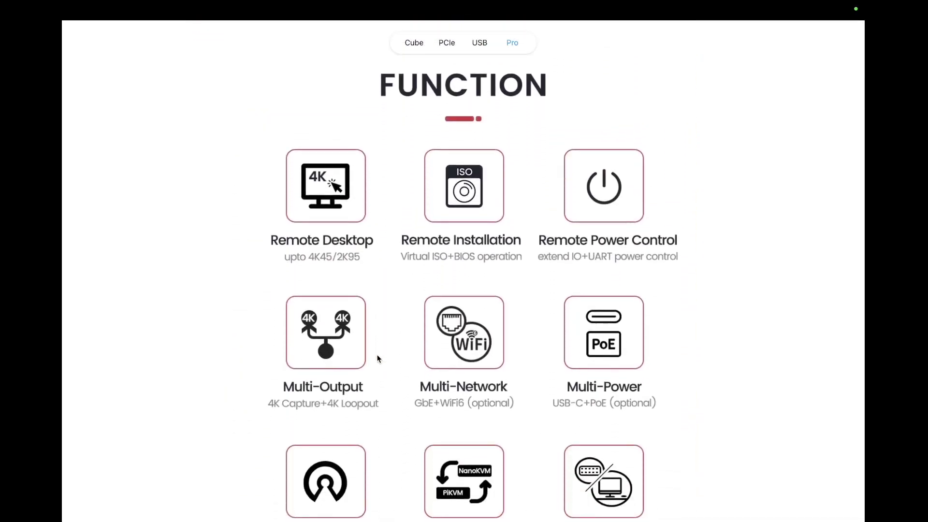
{"action": "scroll", "coordinate": [377, 358], "scroll_direction": "down", "scroll_amount": 10}
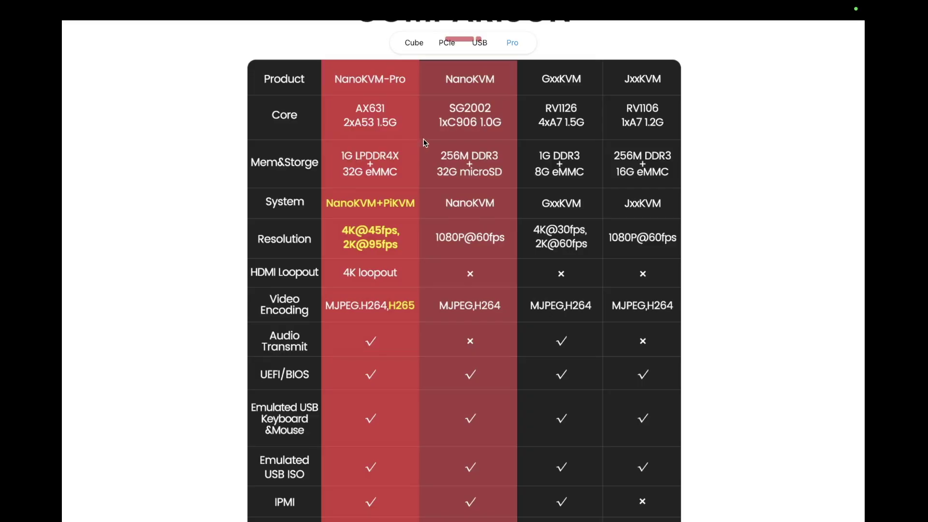
Step: Scroll the NanoKVM Pro page past Function into the four-model comparison table, down to Dimensions
{"action": "scroll", "coordinate": [426, 150], "scroll_direction": "down", "scroll_amount": 1}
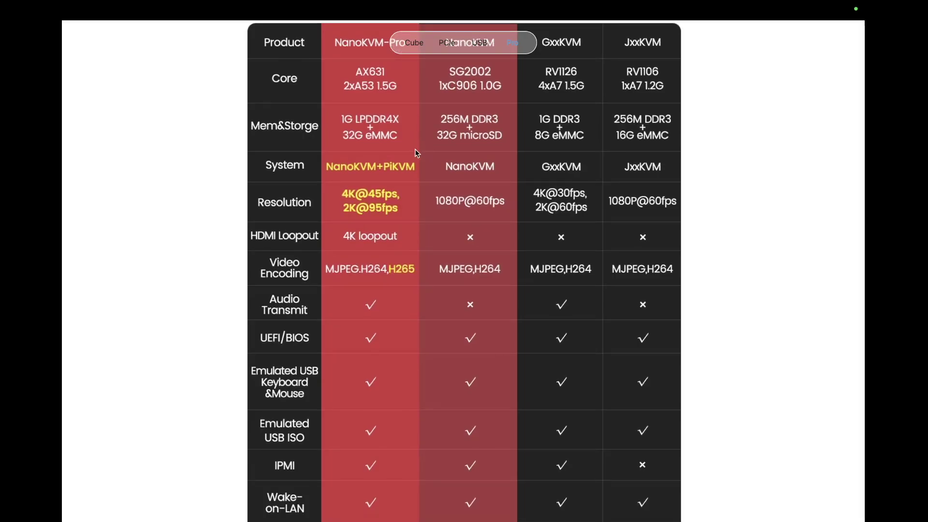
{"action": "scroll", "coordinate": [418, 119], "scroll_direction": "down", "scroll_amount": 3}
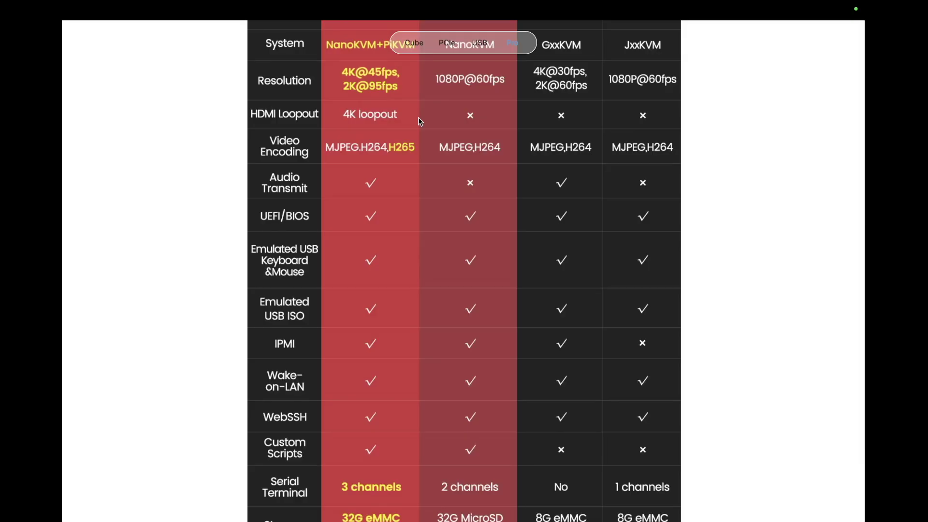
{"action": "scroll", "coordinate": [419, 120], "scroll_direction": "down", "scroll_amount": 1}
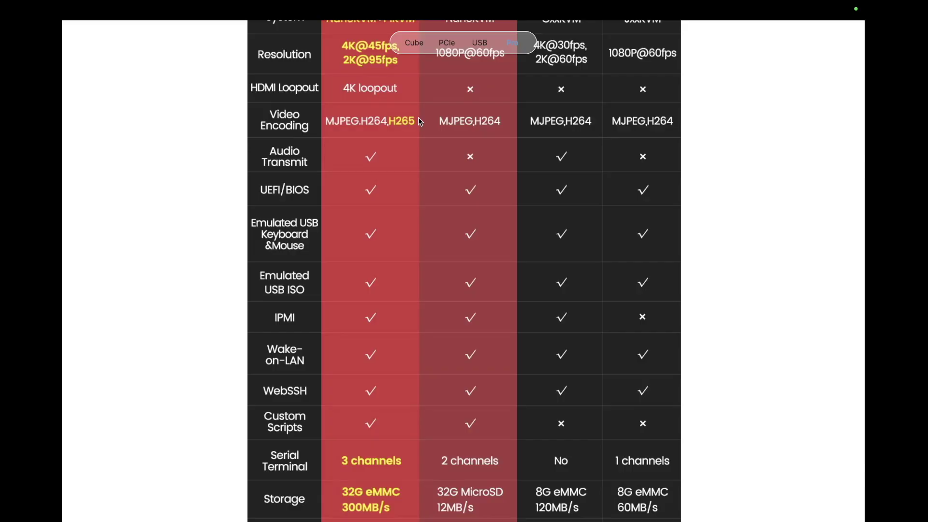
{"action": "scroll", "coordinate": [420, 121], "scroll_direction": "down", "scroll_amount": 1}
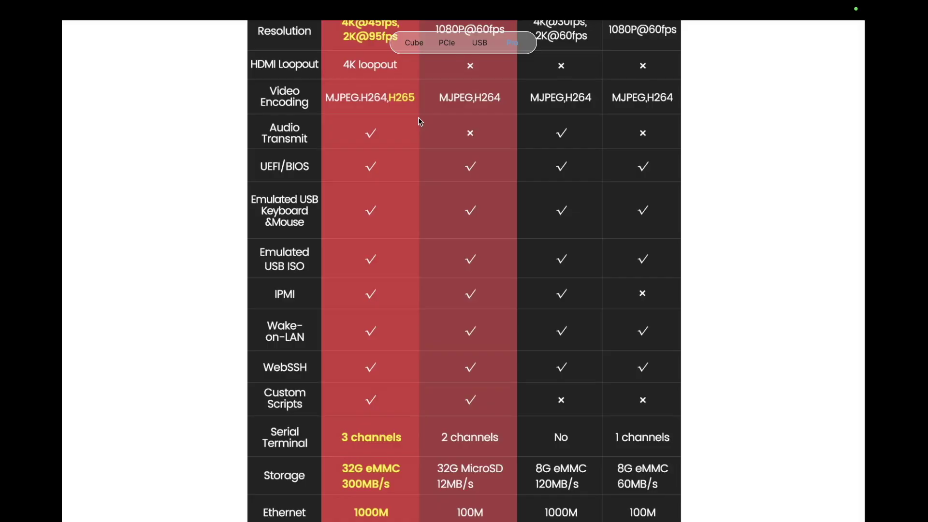
{"action": "scroll", "coordinate": [418, 121], "scroll_direction": "down", "scroll_amount": 3}
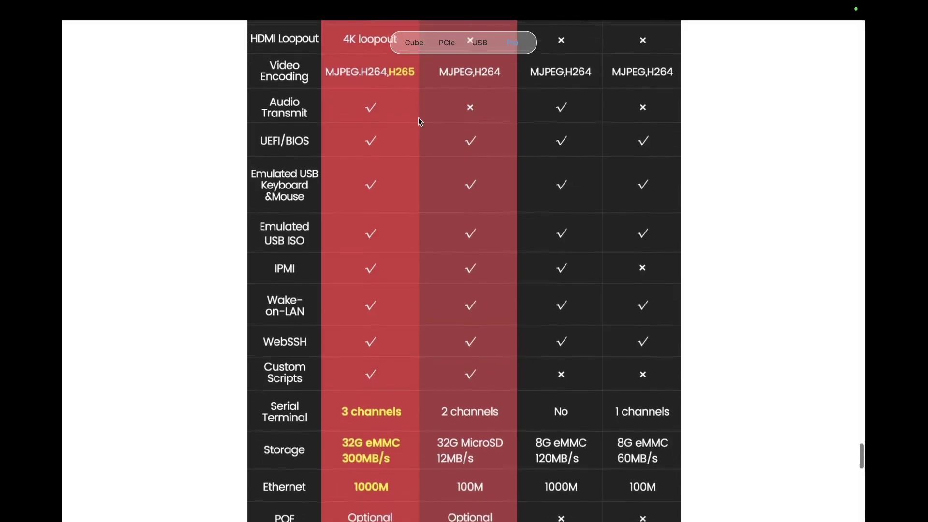
{"action": "scroll", "coordinate": [420, 121], "scroll_direction": "down", "scroll_amount": 3}
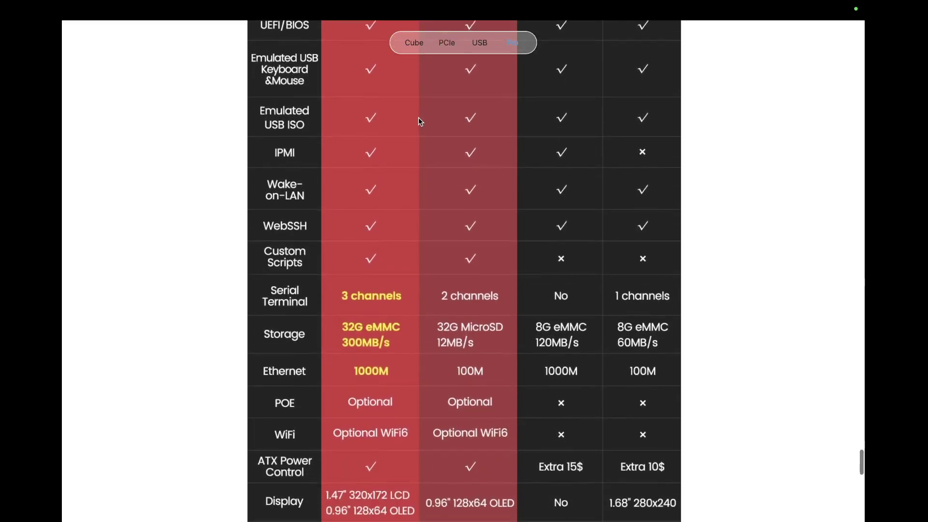
{"action": "scroll", "coordinate": [419, 119], "scroll_direction": "down", "scroll_amount": 2}
{"action": "scroll", "coordinate": [419, 119], "scroll_direction": "down", "scroll_amount": 1}
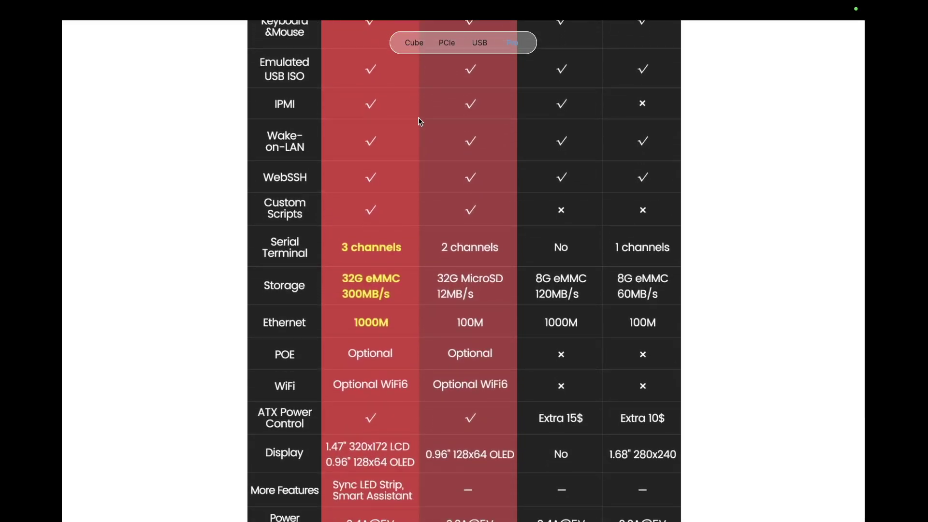
{"action": "scroll", "coordinate": [419, 118], "scroll_direction": "down", "scroll_amount": 3}
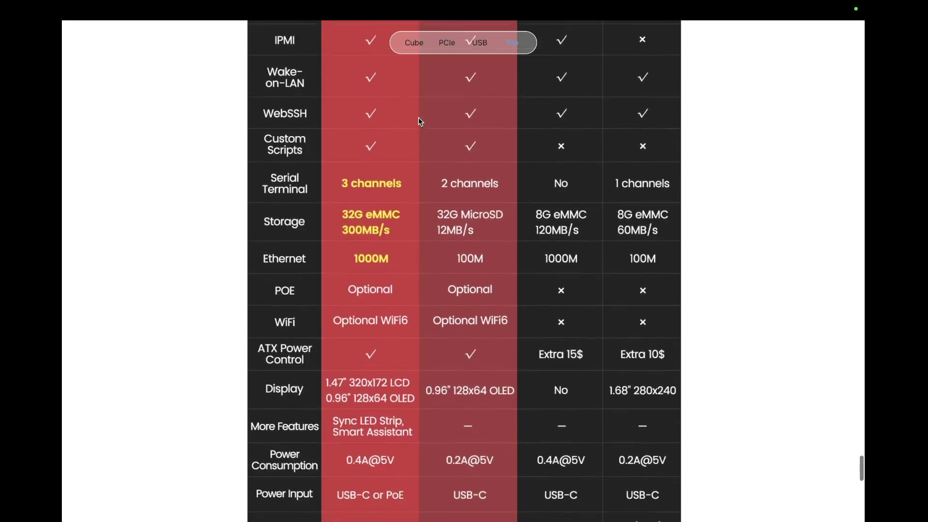
{"action": "scroll", "coordinate": [419, 119], "scroll_direction": "down", "scroll_amount": 2}
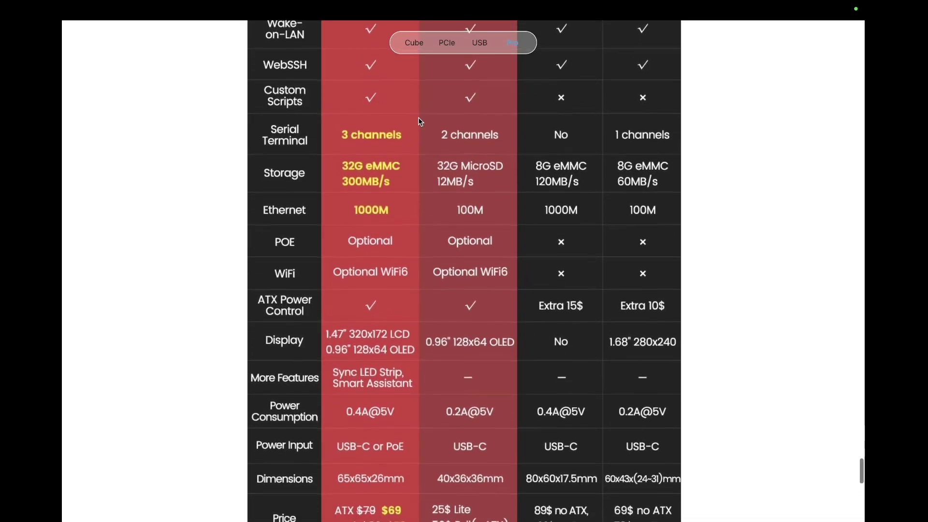
Step: Scroll to the end of the comparison table's Price row and the COMMUNITY heading
{"action": "scroll", "coordinate": [420, 121], "scroll_direction": "down", "scroll_amount": 1}
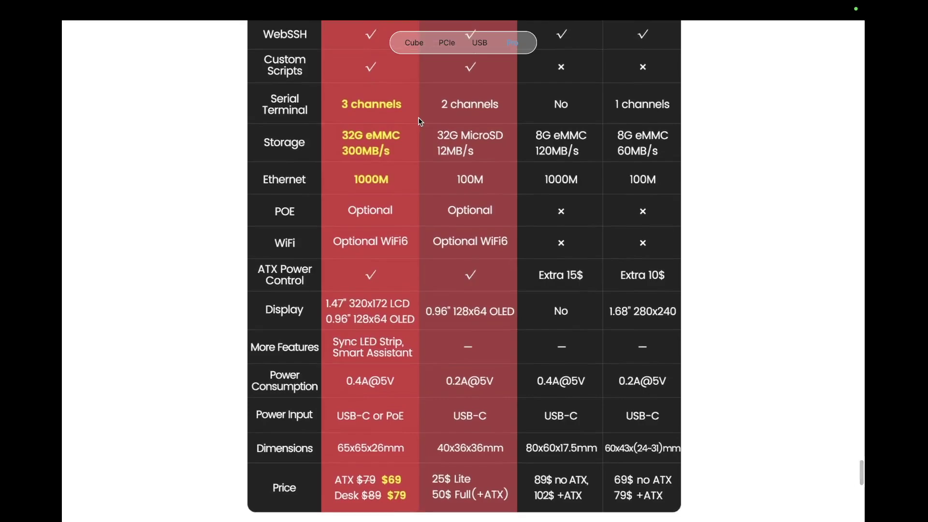
{"action": "scroll", "coordinate": [419, 121], "scroll_direction": "down", "scroll_amount": 1}
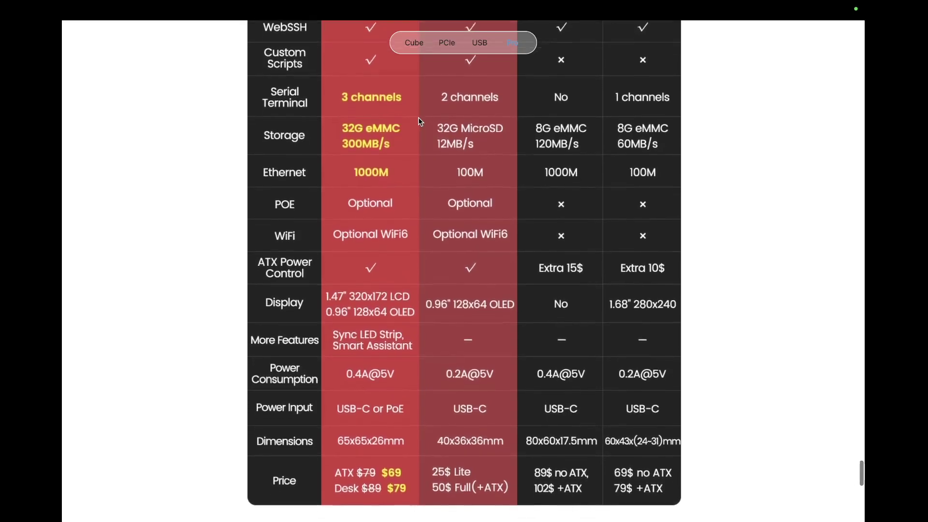
{"action": "scroll", "coordinate": [418, 117], "scroll_direction": "down", "scroll_amount": 1}
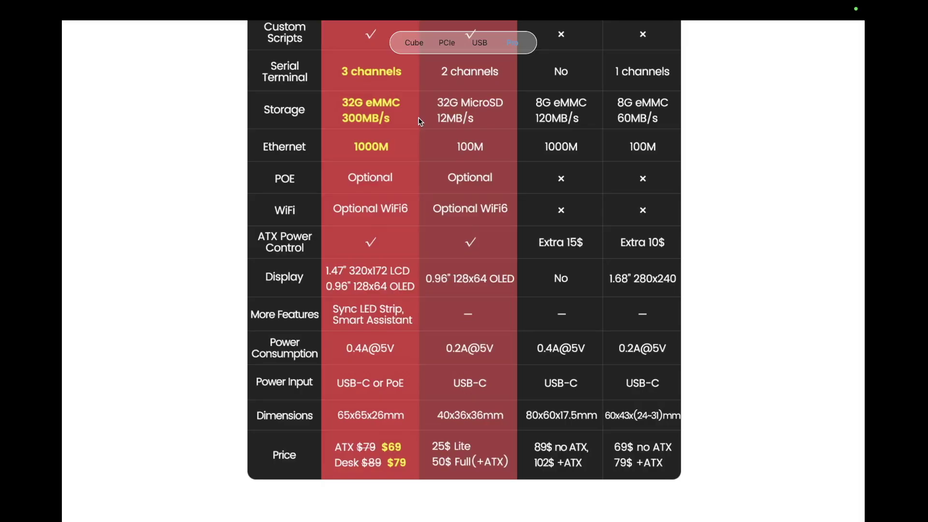
{"action": "scroll", "coordinate": [419, 118], "scroll_direction": "down", "scroll_amount": 3}
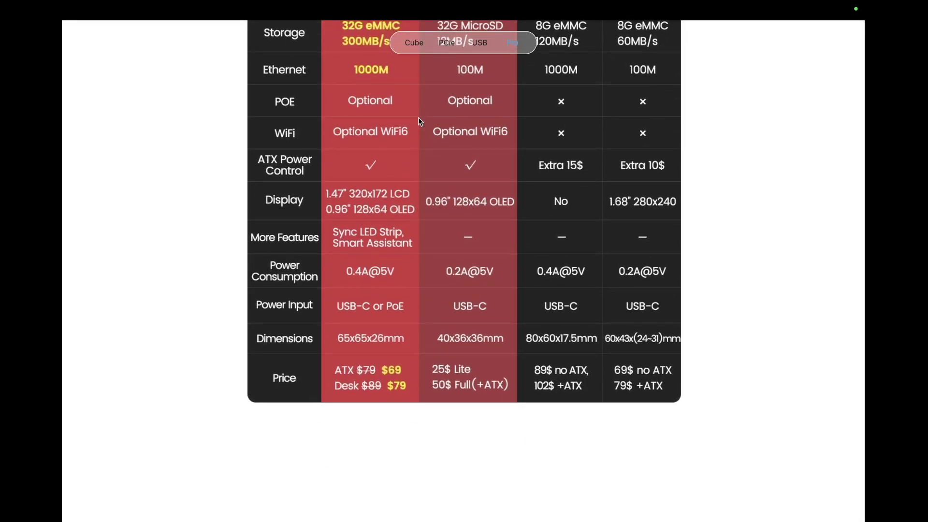
{"action": "scroll", "coordinate": [418, 119], "scroll_direction": "up", "scroll_amount": 1}
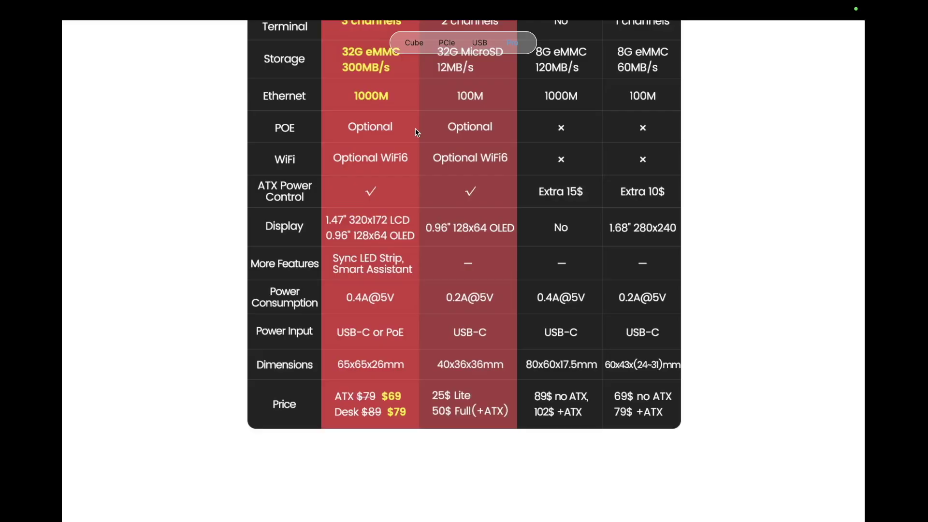
{"action": "scroll", "coordinate": [417, 133], "scroll_direction": "down", "scroll_amount": 2}
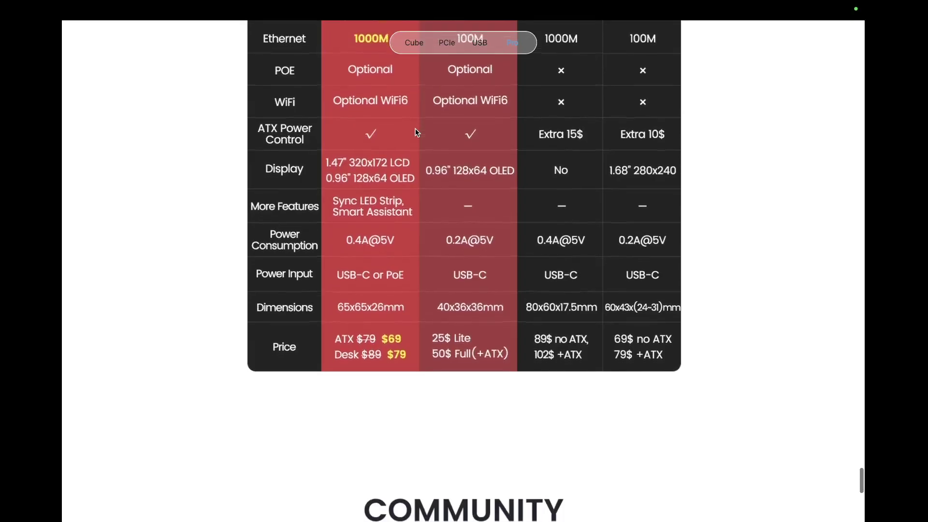
{"action": "scroll", "coordinate": [416, 133], "scroll_direction": "down", "scroll_amount": 1}
{"action": "scroll", "coordinate": [416, 133], "scroll_direction": "down", "scroll_amount": 1}
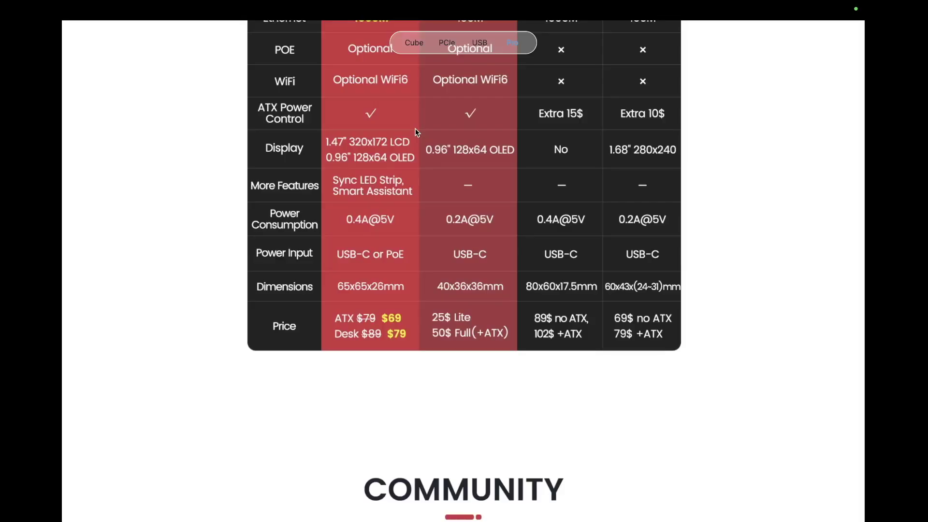
{"action": "scroll", "coordinate": [416, 133], "scroll_direction": "down", "scroll_amount": 2}
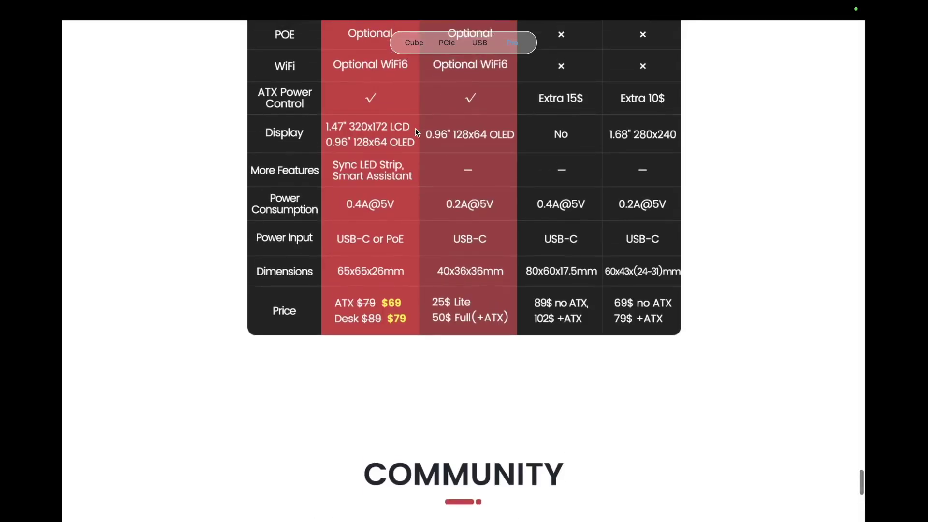
{"action": "scroll", "coordinate": [417, 133], "scroll_direction": "down", "scroll_amount": 3}
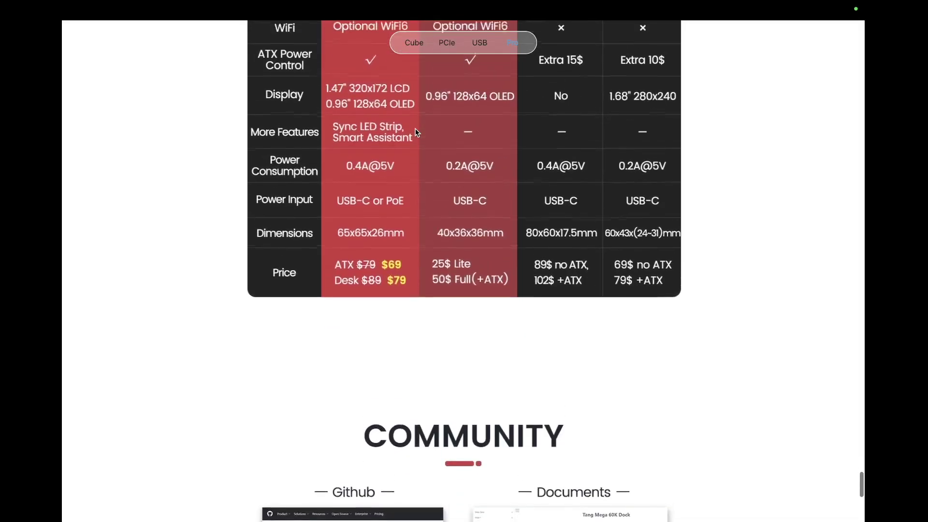
Step: Scroll back up slightly, then bring up the LibreOffice Writer window from the overview
{"action": "scroll", "coordinate": [417, 133], "scroll_direction": "up", "scroll_amount": 1}
{"action": "scroll", "coordinate": [417, 133], "scroll_direction": "up", "scroll_amount": 1}
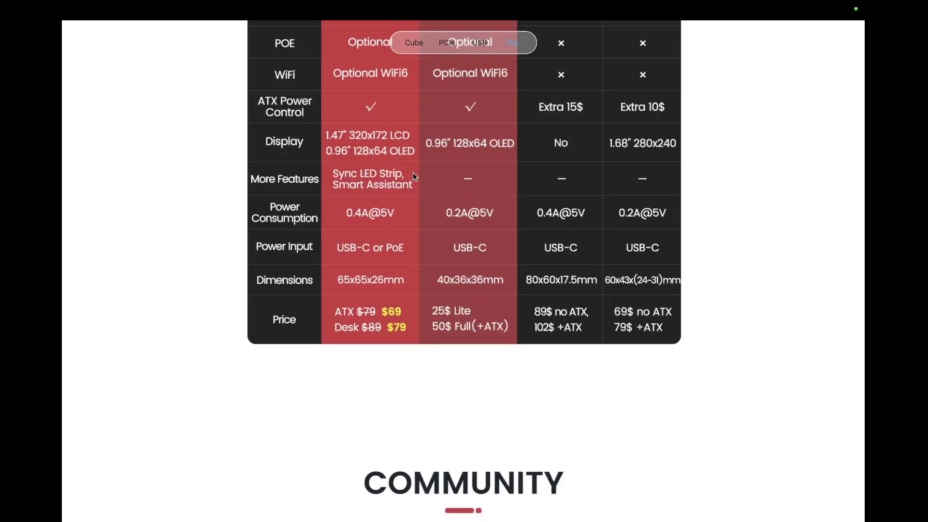
{"action": "scroll", "coordinate": [414, 176], "scroll_direction": "up", "scroll_amount": 3}
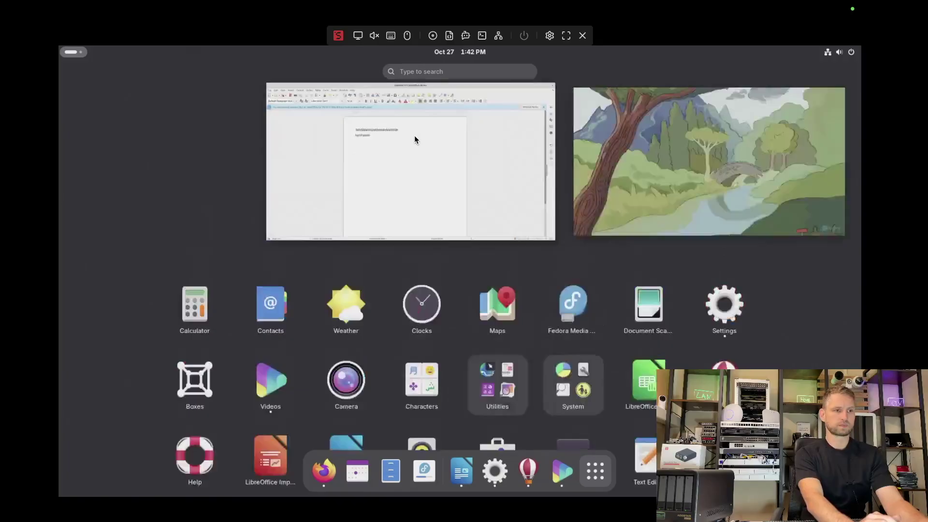
{"action": "left_click", "coordinate": [413, 138]}
Step: Select the document text, switch to the second workspace, and browse the Video Mode and Quality options
{"action": "left_click_drag", "start_coordinate": [414, 232], "coordinate": [290, 178]}
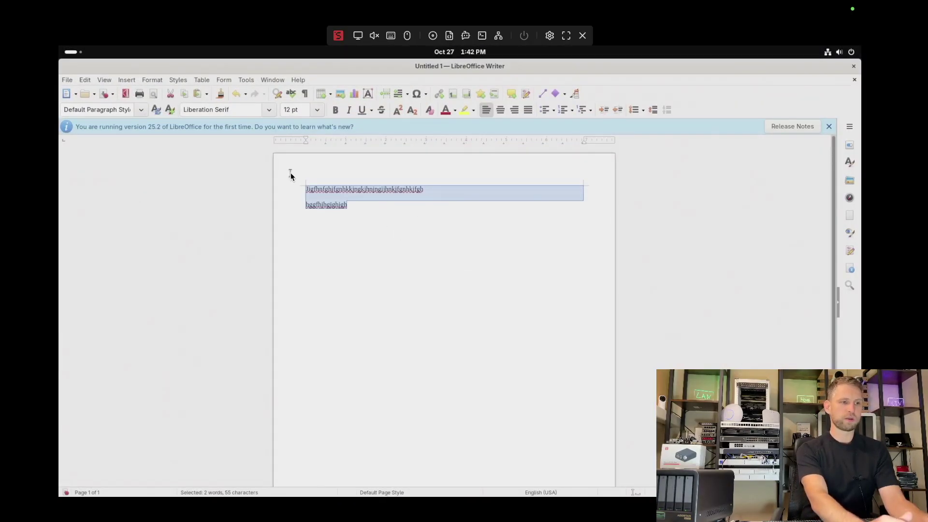
{"action": "key", "text": "super+Page_Down"}
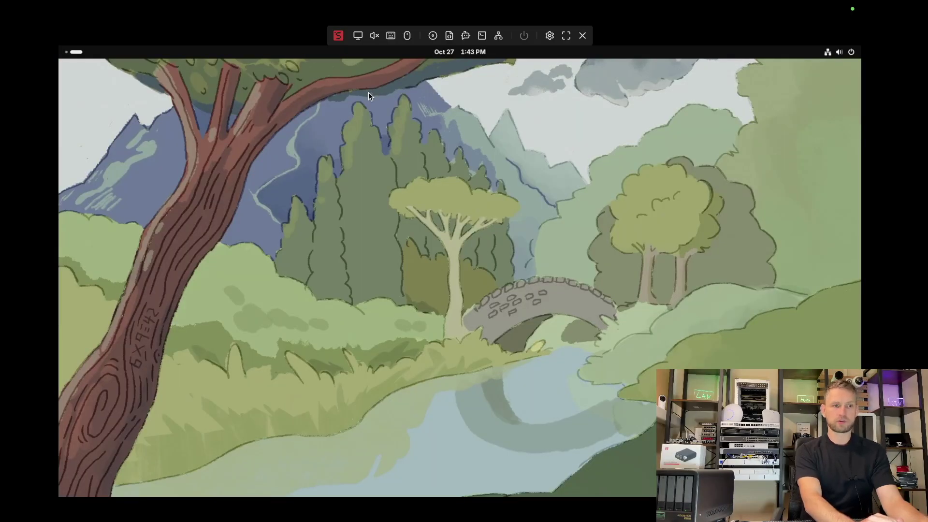
{"action": "left_click", "coordinate": [357, 35]}
{"action": "mouse_move", "coordinate": [405, 62]}
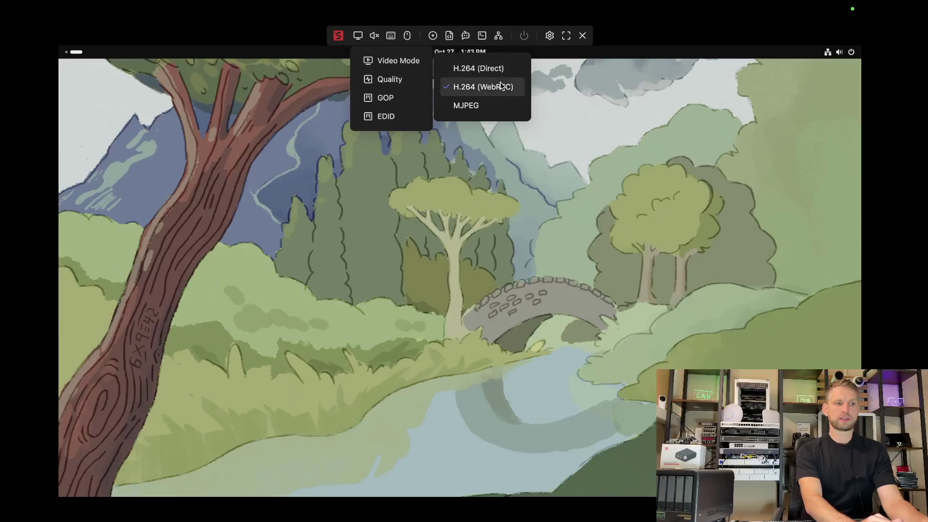
{"action": "mouse_move", "coordinate": [420, 87]}
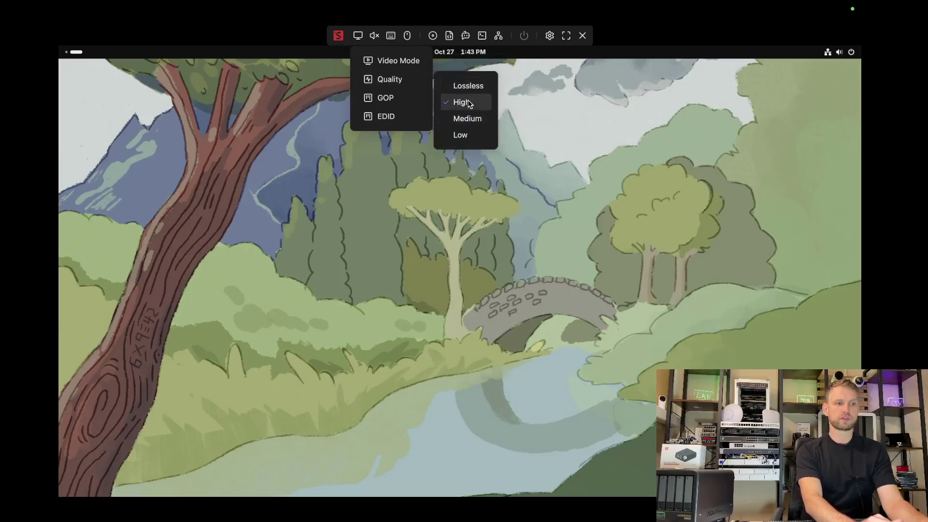
Step: Check the GOP and EDID (E54-1080P60FPS) choices, then bring up the keyboard options
{"action": "mouse_move", "coordinate": [395, 102]}
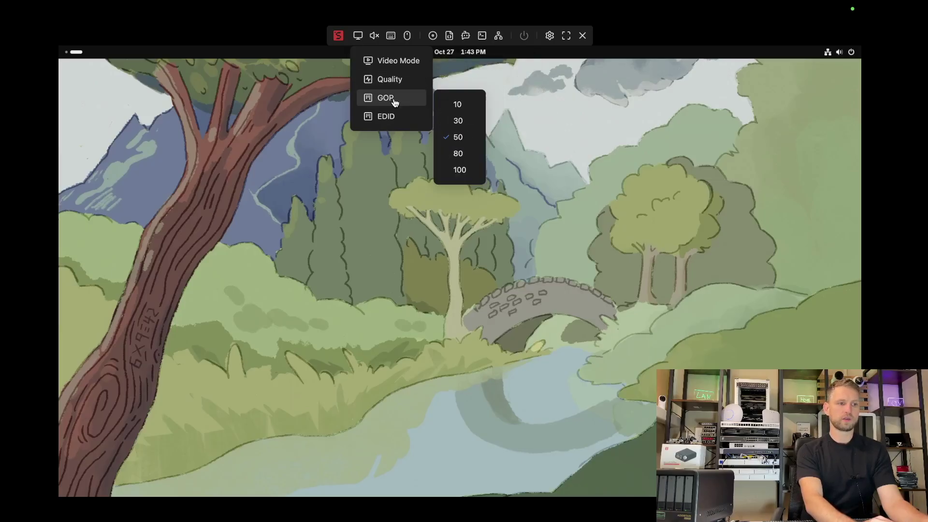
{"action": "mouse_move", "coordinate": [404, 120]}
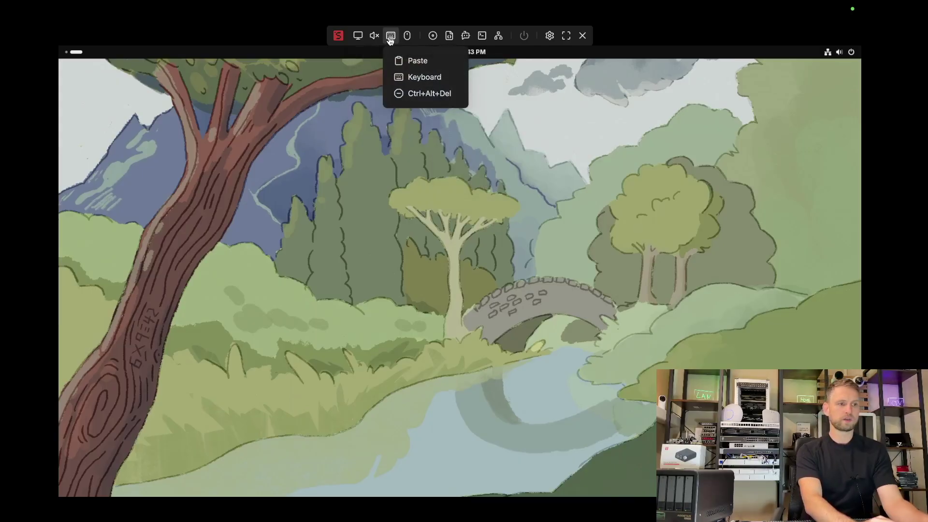
{"action": "left_click", "coordinate": [428, 84]}
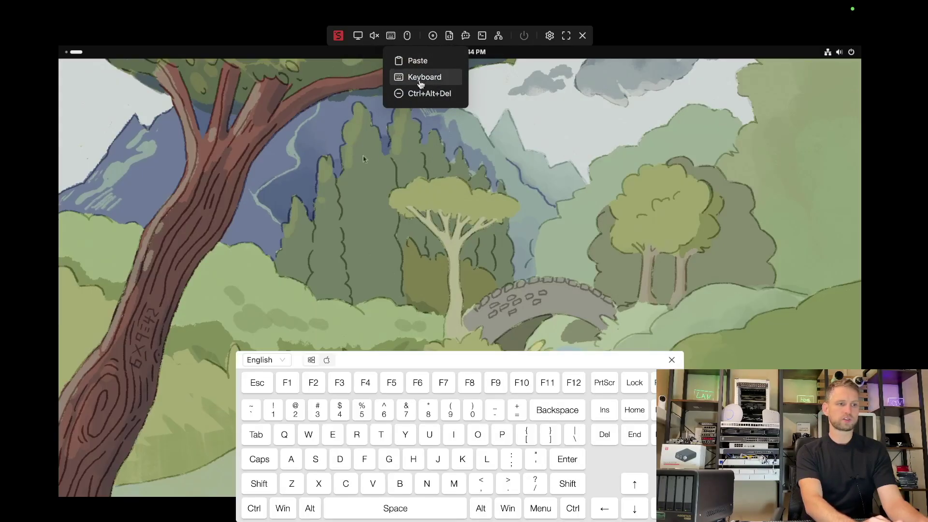
Step: Look over the mouse options, then open Mount Image to see the available Fedora ISO
{"action": "left_click", "coordinate": [409, 36]}
{"action": "mouse_move", "coordinate": [454, 78]}
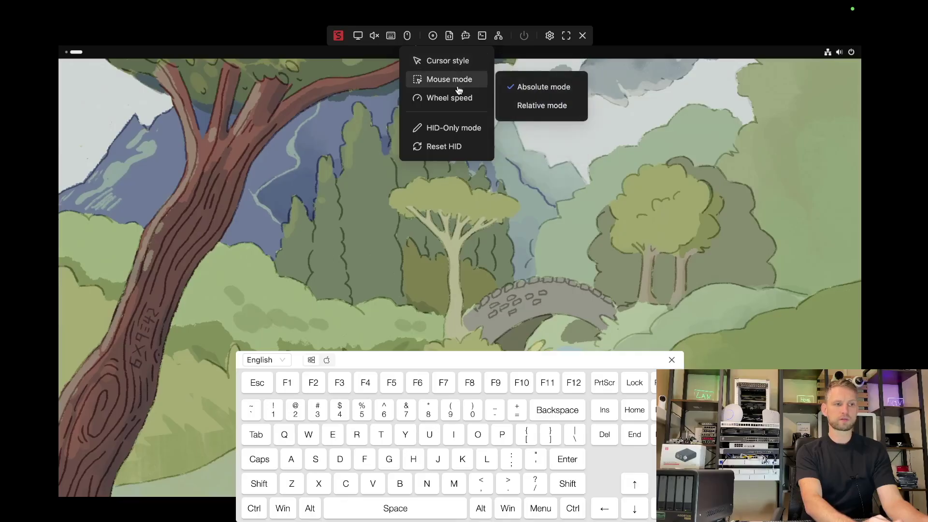
{"action": "mouse_move", "coordinate": [461, 99]}
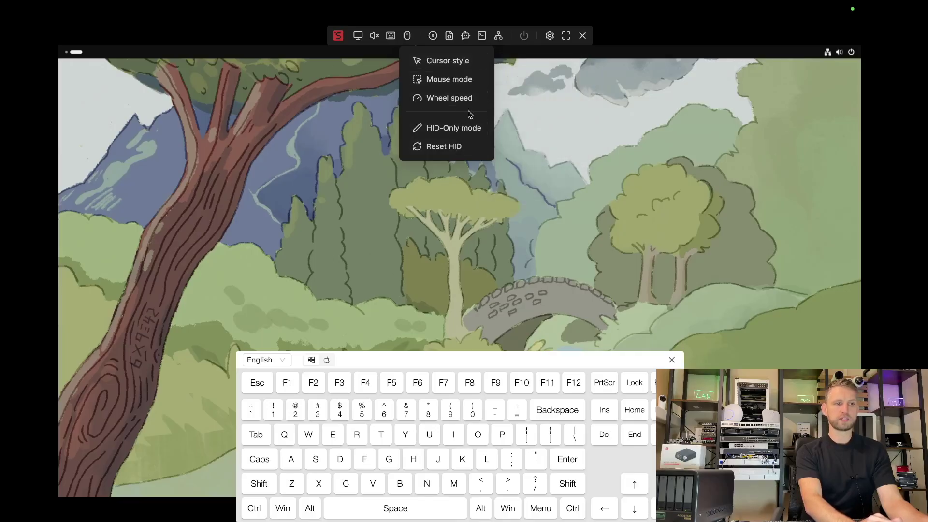
{"action": "left_click", "coordinate": [433, 36]}
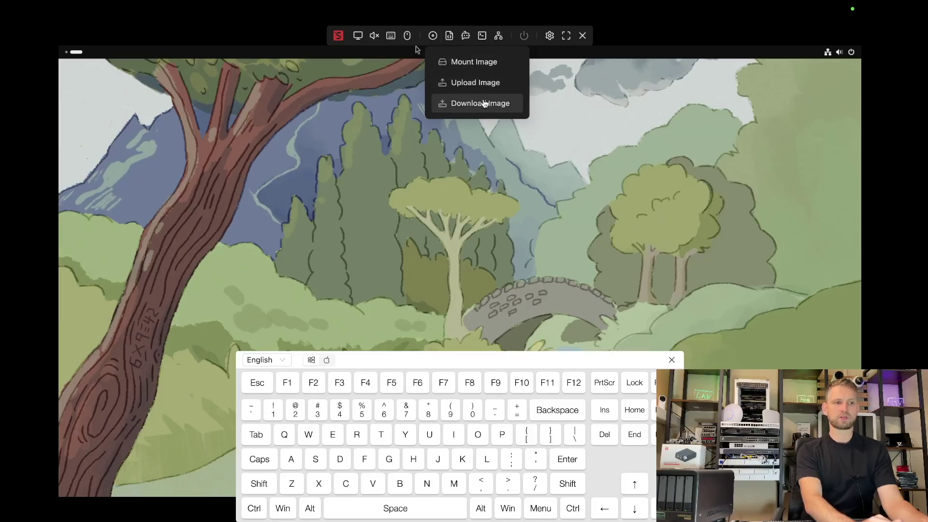
{"action": "left_click", "coordinate": [483, 64]}
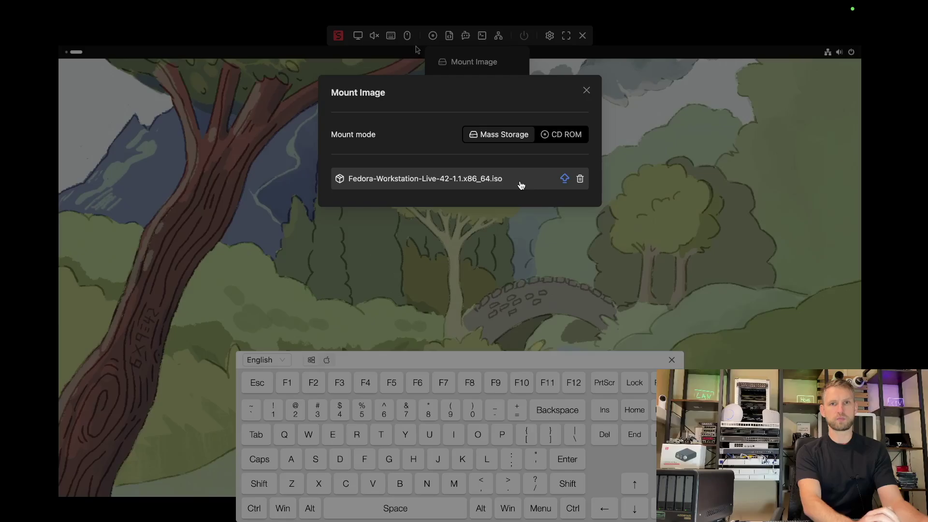
Step: Open the Smart Assistant dialog and scroll to its risk warning and the Install Dependencies / Try It Now options
{"action": "mouse_move", "coordinate": [562, 64]}
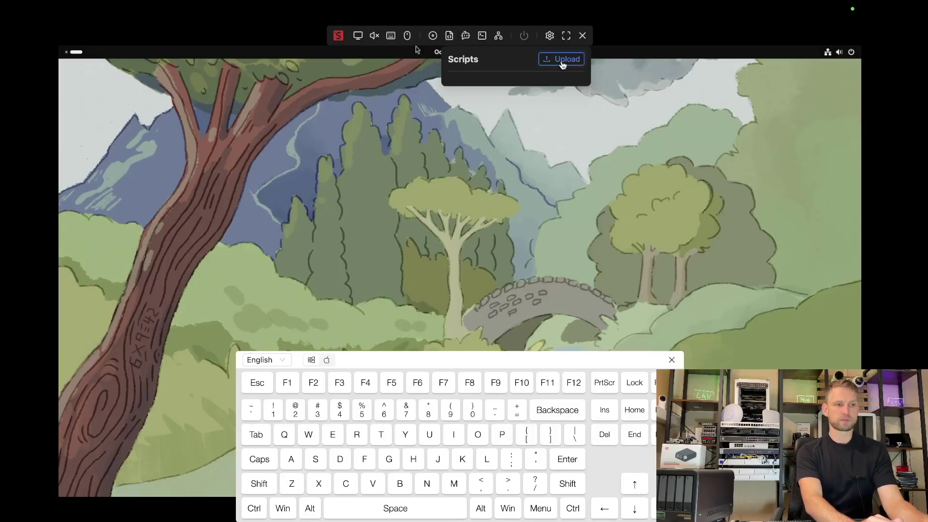
{"action": "left_click", "coordinate": [466, 36]}
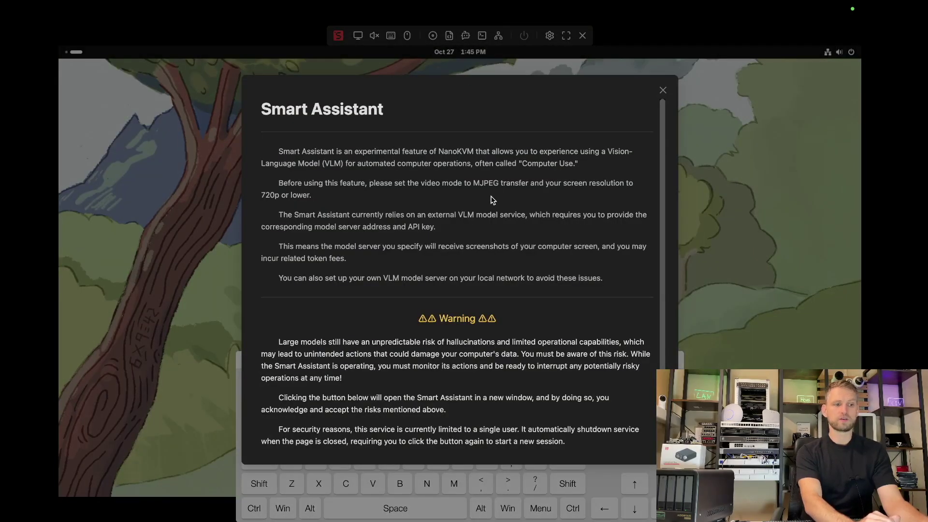
{"action": "scroll", "coordinate": [492, 200], "scroll_direction": "down", "scroll_amount": 3}
{"action": "scroll", "coordinate": [492, 200], "scroll_direction": "up", "scroll_amount": 3}
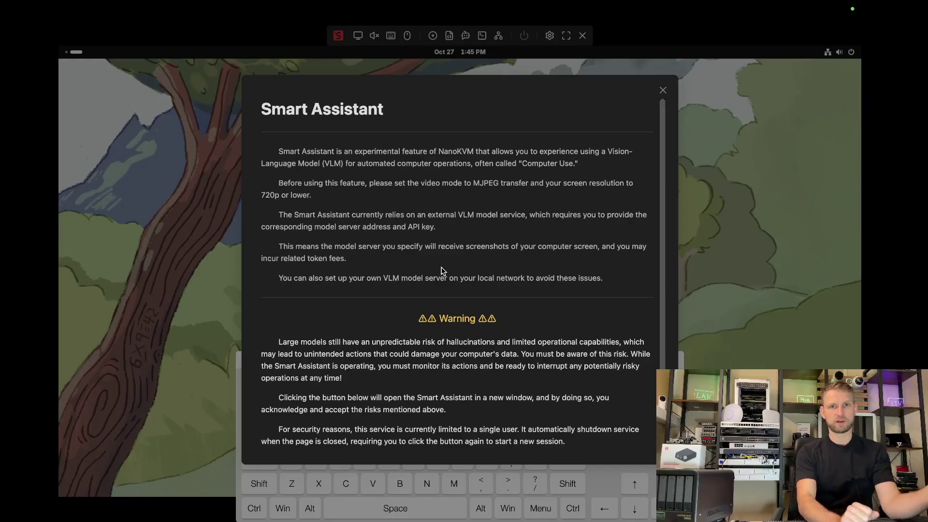
{"action": "scroll", "coordinate": [508, 273], "scroll_direction": "down", "scroll_amount": 3}
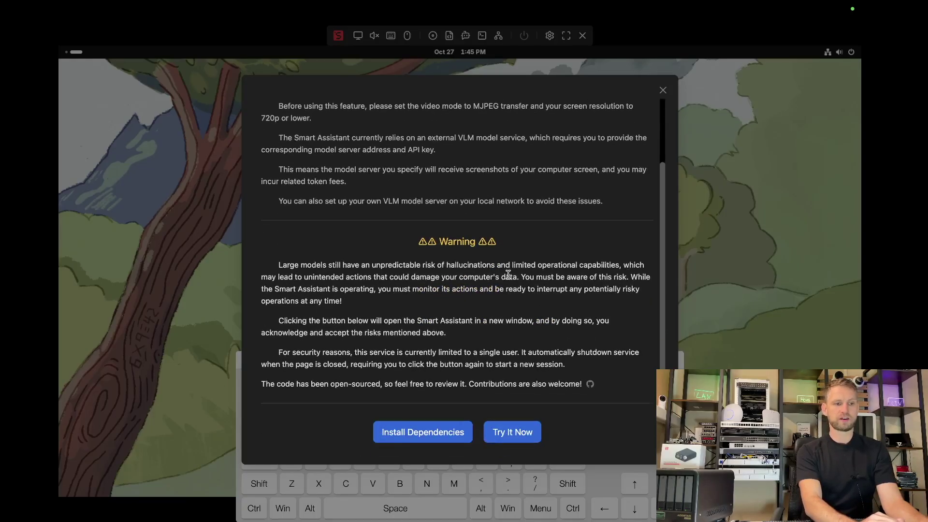
Step: Close the assistant, view the terminal choices, and start entering a MAC address in Wake-on-LAN
{"action": "left_click", "coordinate": [481, 35]}
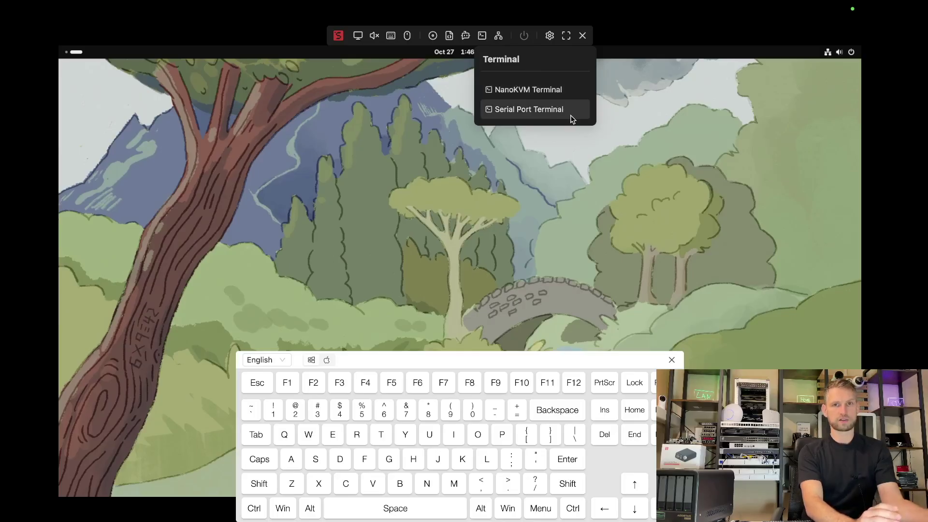
{"action": "left_click", "coordinate": [498, 35]}
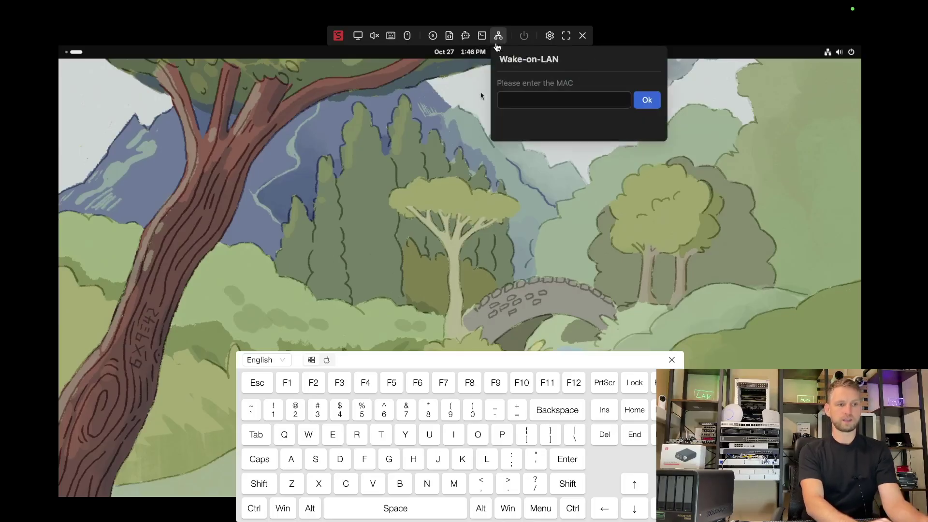
{"action": "left_click", "coordinate": [544, 100]}
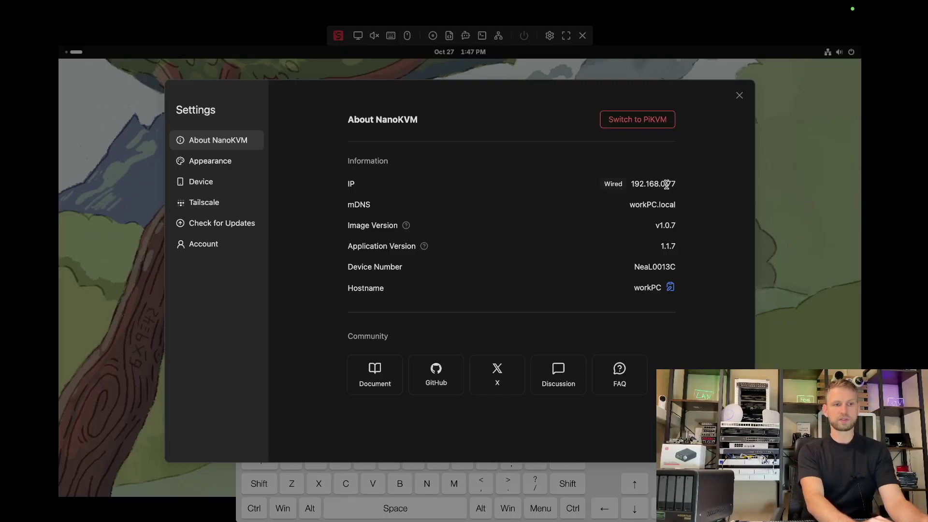
Step: Start editing the device hostname, then back out without changing it
{"action": "left_click", "coordinate": [671, 287]}
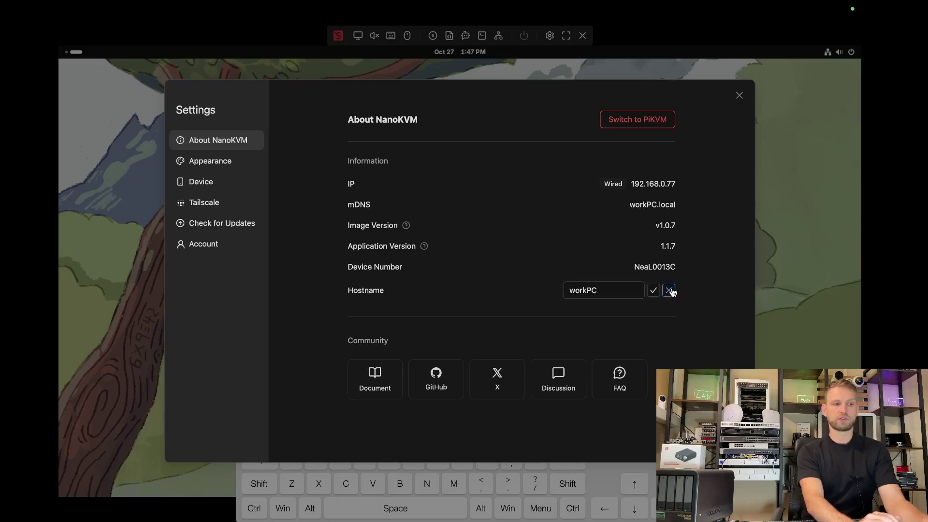
{"action": "left_click", "coordinate": [616, 293]}
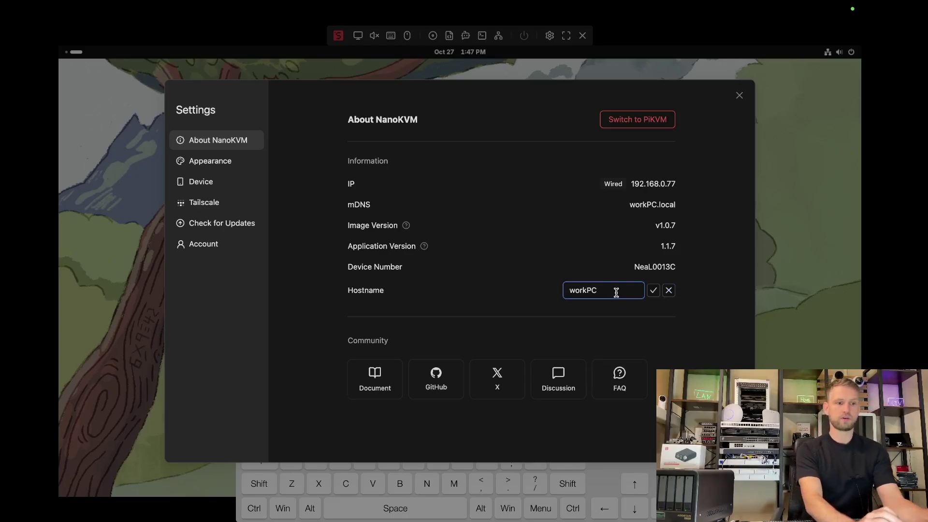
{"action": "left_click", "coordinate": [350, 52]}
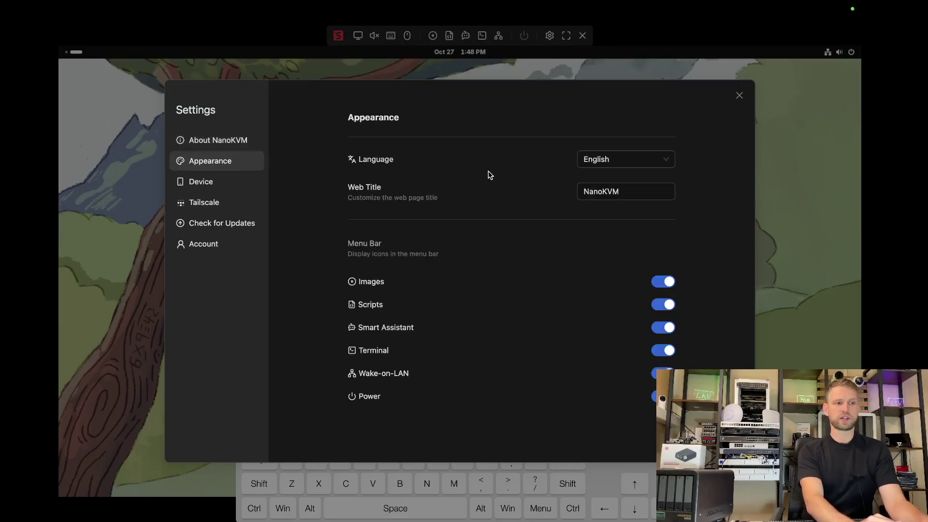
Step: Select the NanoKVM Web Title under Appearance and leave it unchanged
{"action": "left_click", "coordinate": [624, 192]}
{"action": "double_click", "coordinate": [624, 191]}
{"action": "left_click", "coordinate": [628, 262]}
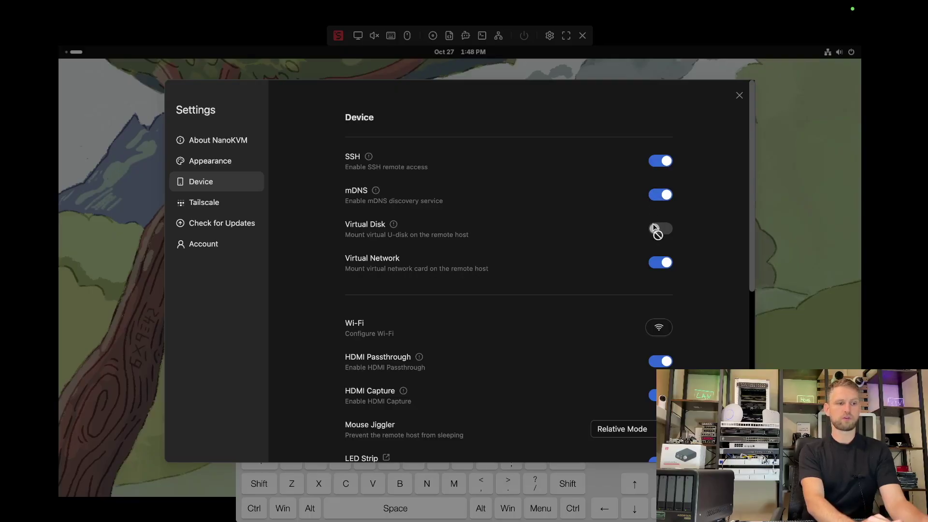
{"action": "scroll", "coordinate": [626, 164], "scroll_direction": "down", "scroll_amount": 4}
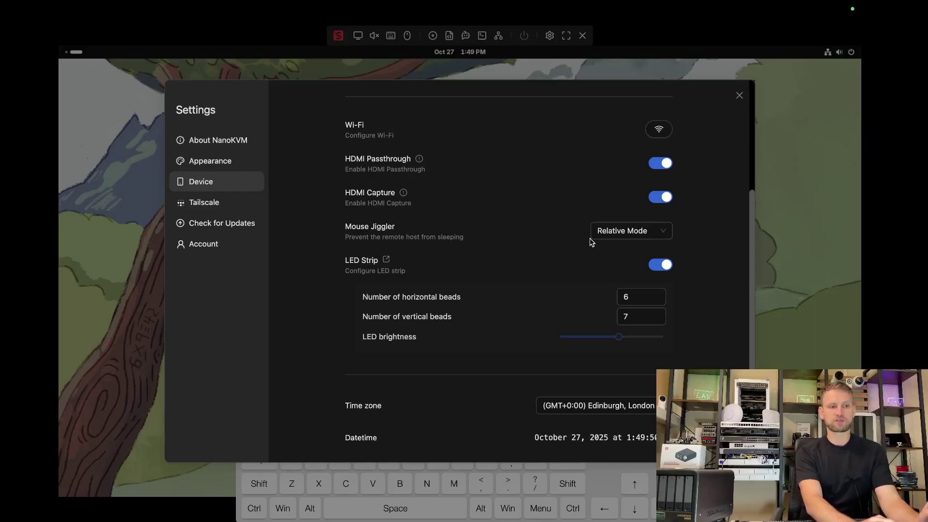
Step: Review the Mouse Jiggler modes, keep Relative Mode, and move on to the Tailscale settings
{"action": "left_click", "coordinate": [625, 232]}
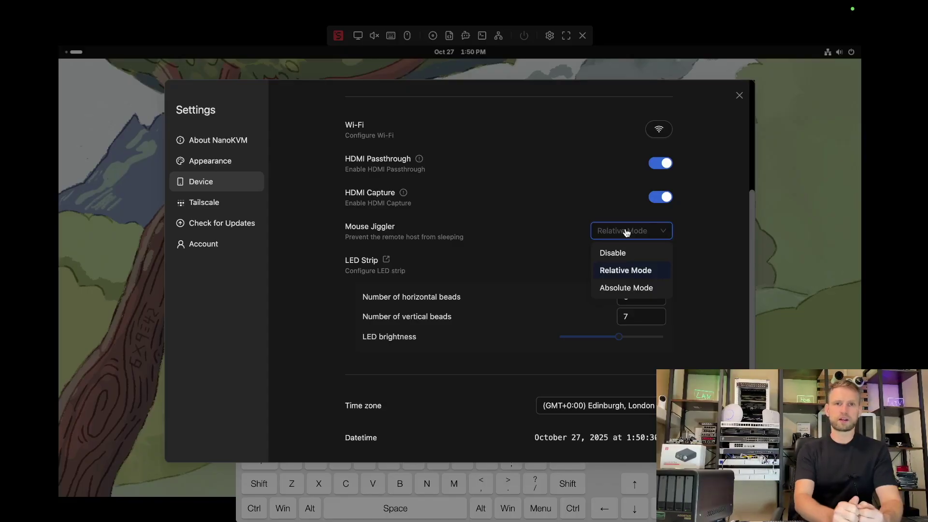
{"action": "left_click", "coordinate": [694, 269]}
{"action": "scroll", "coordinate": [694, 269], "scroll_direction": "down", "scroll_amount": 2}
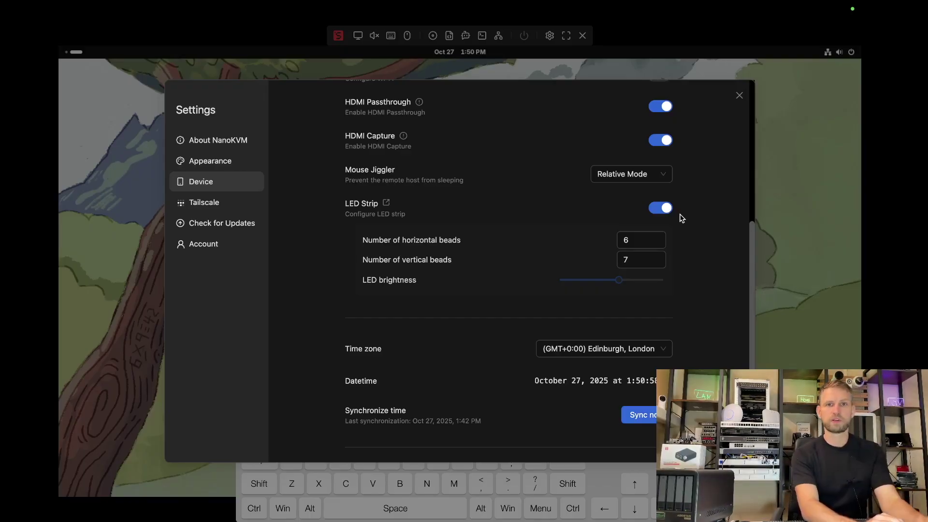
{"action": "left_click", "coordinate": [213, 205]}
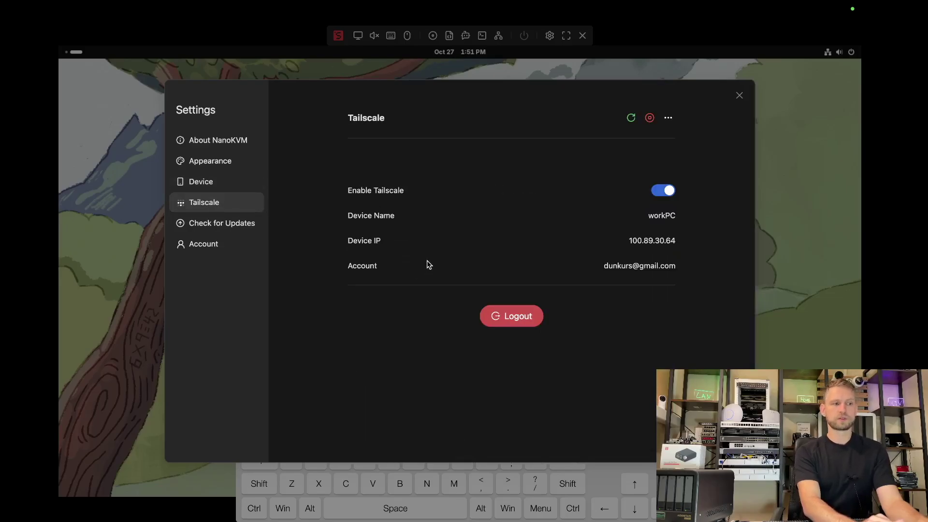